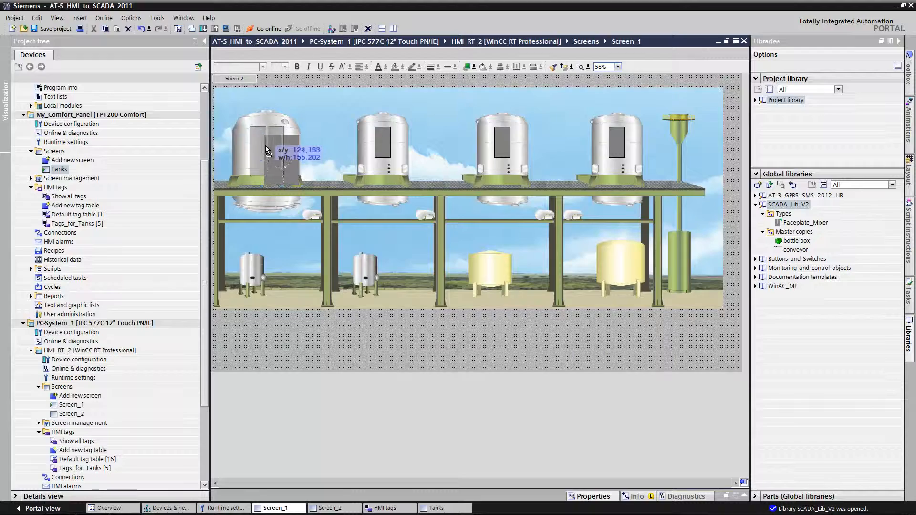
# Position the mixer faceplate over the window of the large tank and extend the bottle box's horizontal movement path across Screen_1.
pyautogui.moveTo(265, 145); pyautogui.dragTo(265, 141)
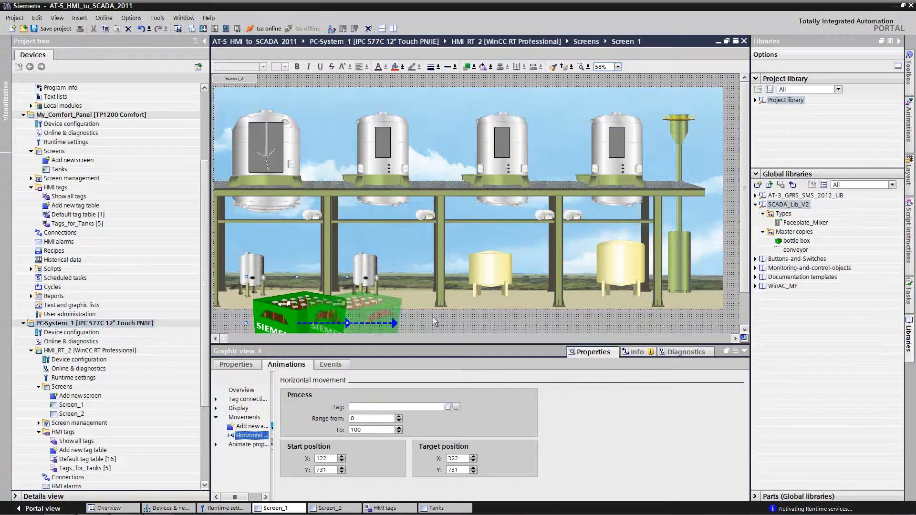
pyautogui.moveTo(372, 321); pyautogui.dragTo(697, 321)
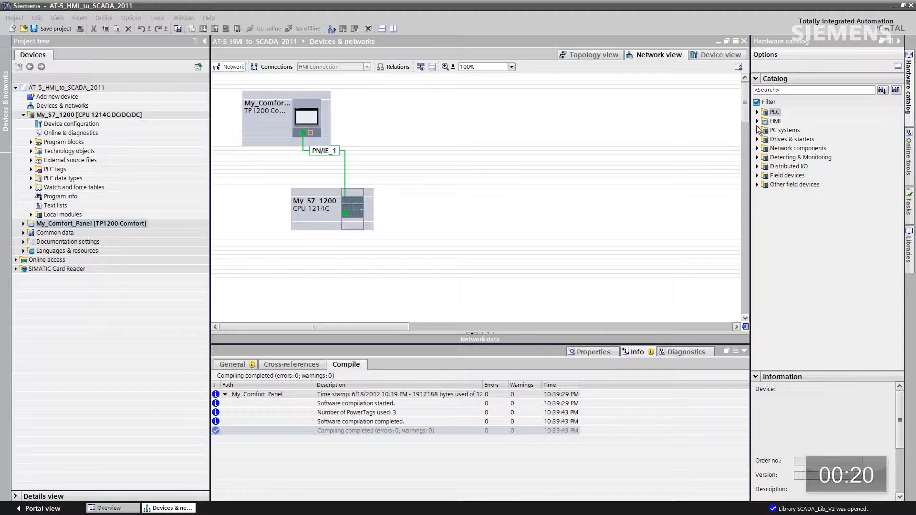
# Add an IPC 577C 12" Touch PN/IE panel PC to the network and insert WinCC RT Professional into it.
pyautogui.click(758, 131)
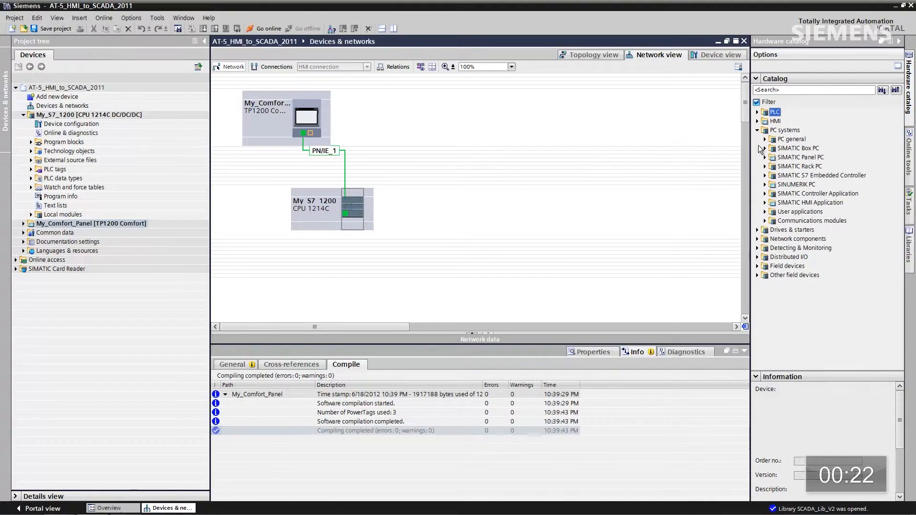
pyautogui.click(765, 157)
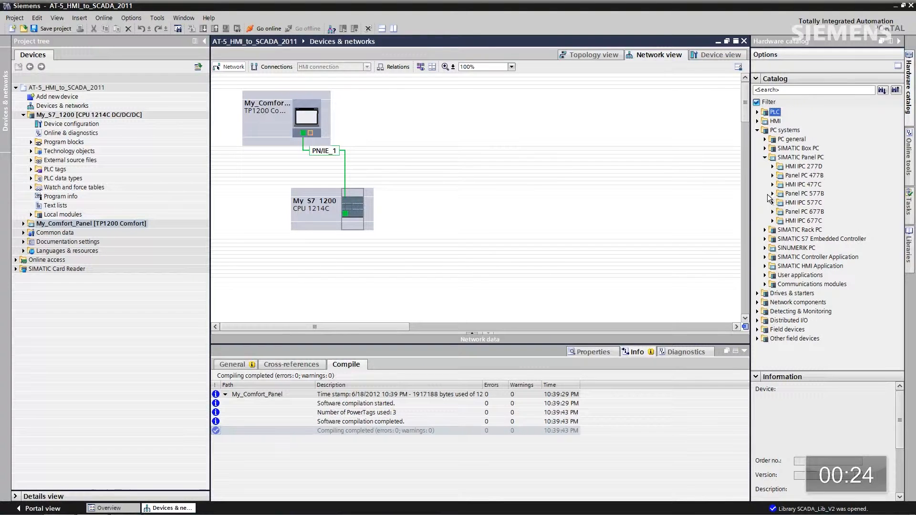
pyautogui.click(773, 203)
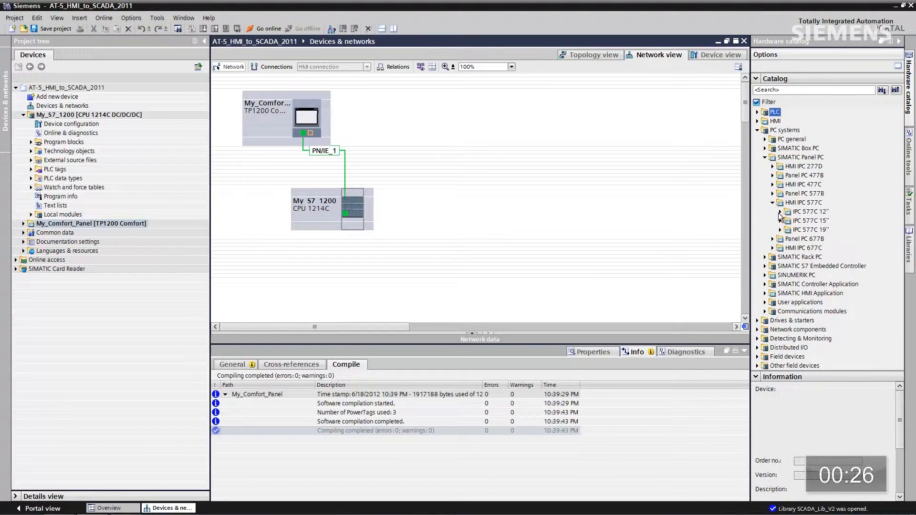
pyautogui.click(780, 212)
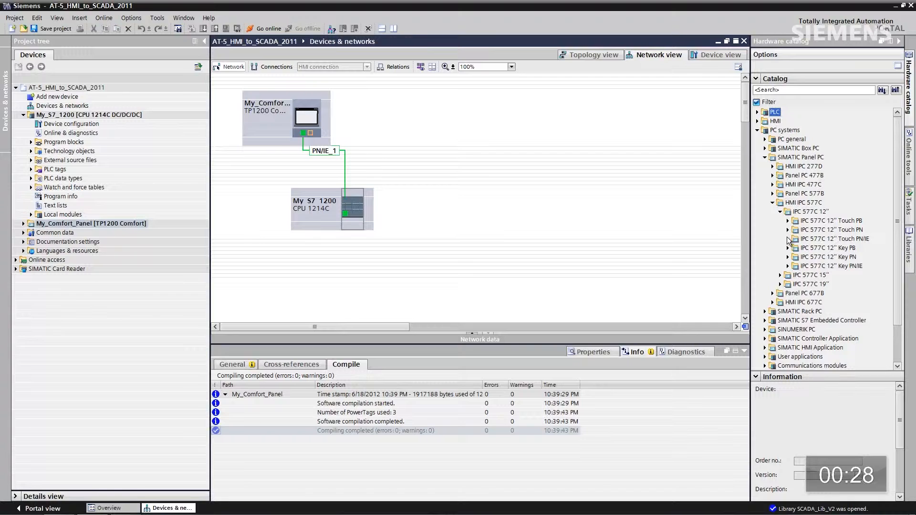
pyautogui.click(788, 240)
pyautogui.click(819, 247)
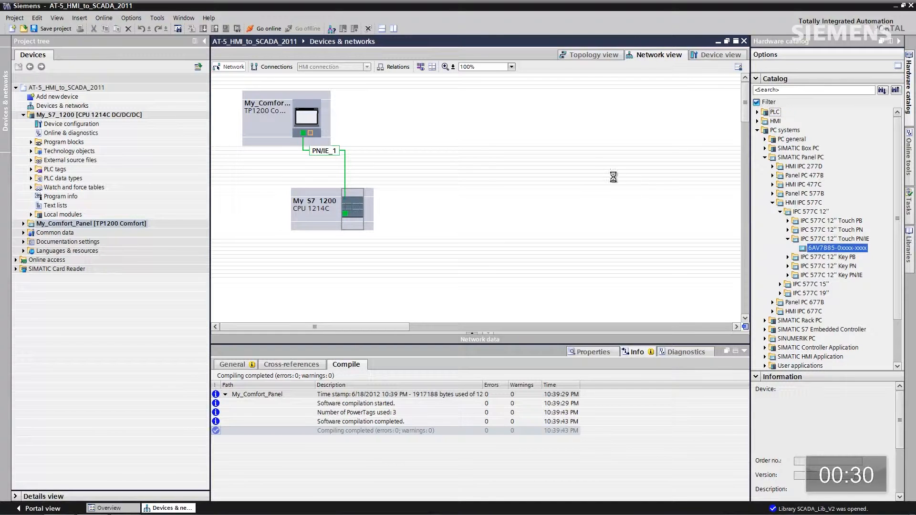
pyautogui.moveTo(581, 132); pyautogui.dragTo(579, 128)
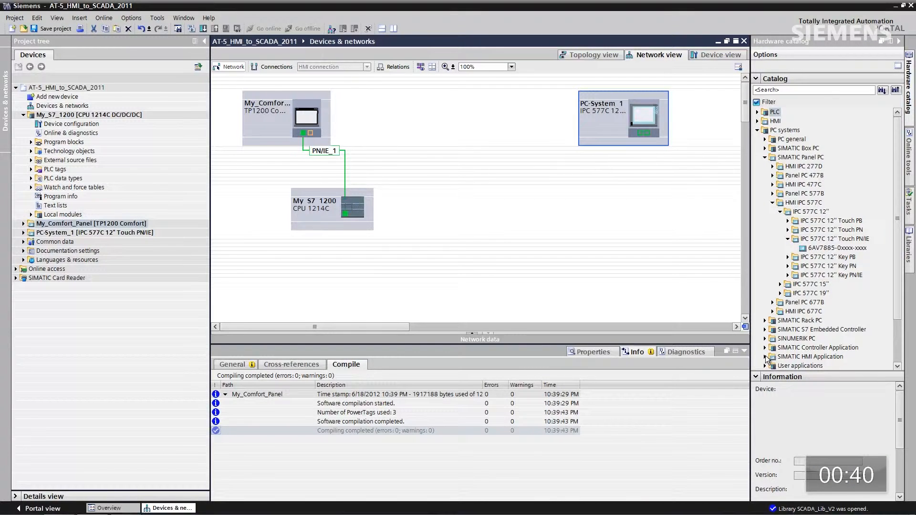
pyautogui.click(766, 357)
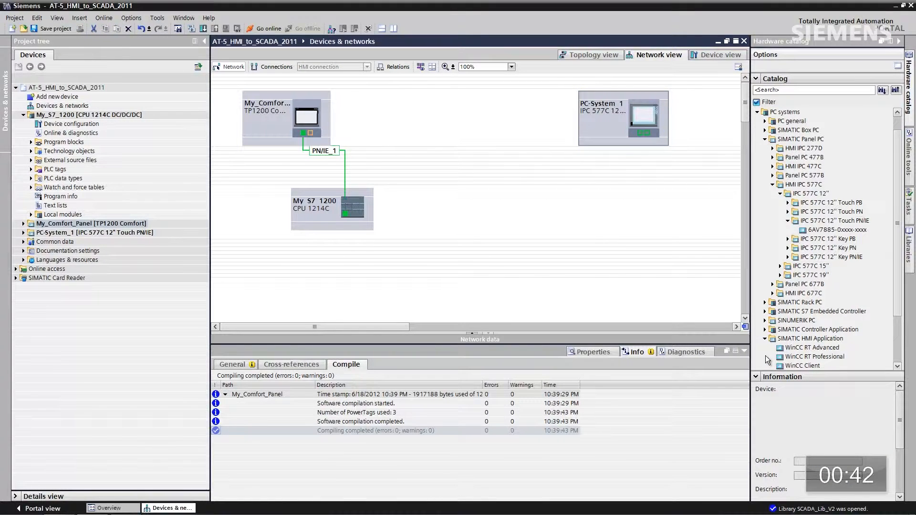
pyautogui.moveTo(803, 362); pyautogui.dragTo(615, 120)
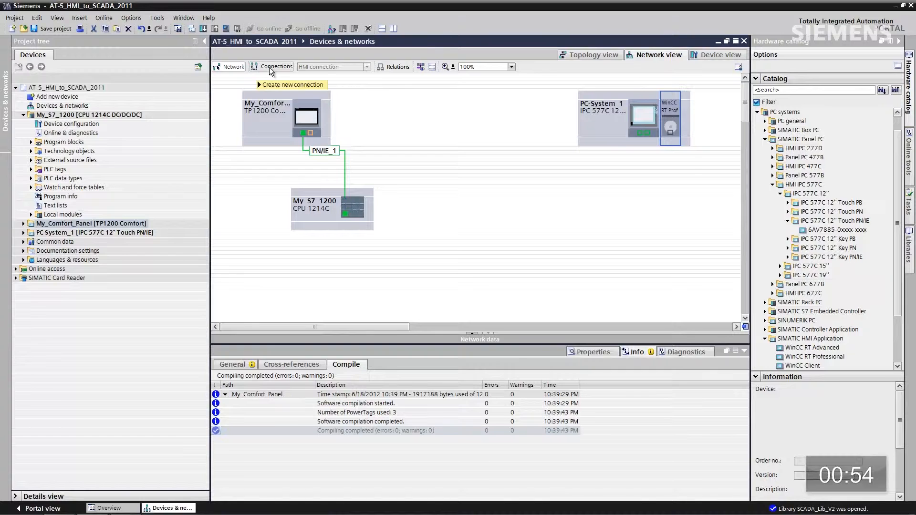
# Create an HMI connection from WinCC RT Professional to the My_S7_1200 CPU and display the interface addresses.
pyautogui.click(263, 68)
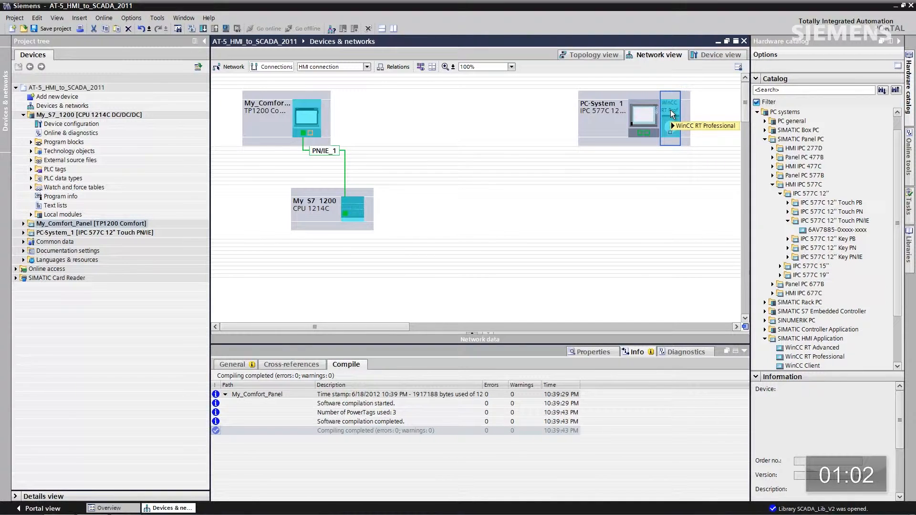
pyautogui.moveTo(671, 111); pyautogui.dragTo(411, 181)
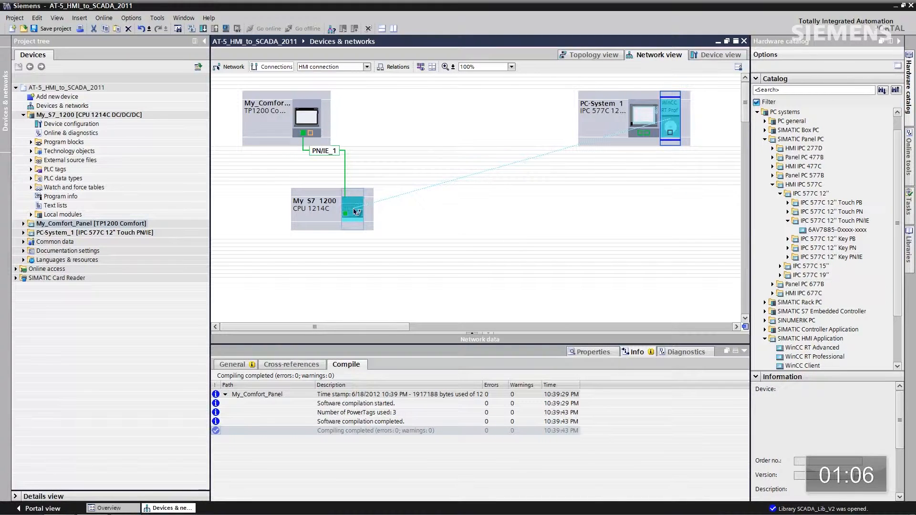
pyautogui.moveTo(355, 212); pyautogui.dragTo(355, 212)
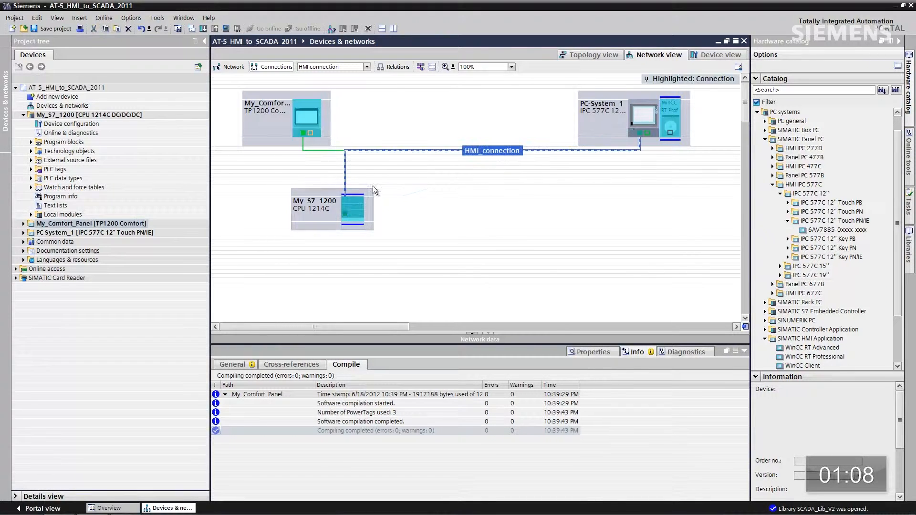
pyautogui.click(420, 66)
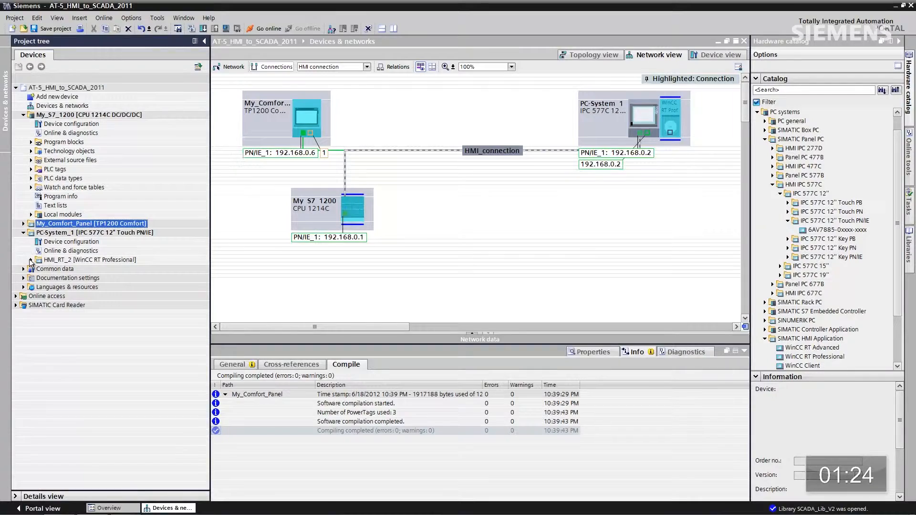
# Enable the Title and Maximize window properties in the screen runtime settings of HMI_RT_2.
pyautogui.click(70, 288)
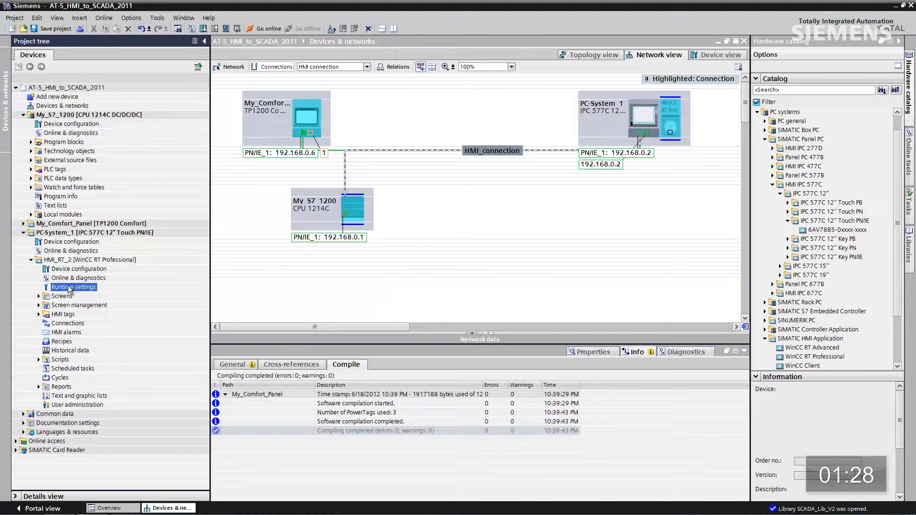
pyautogui.doubleClick(69, 288)
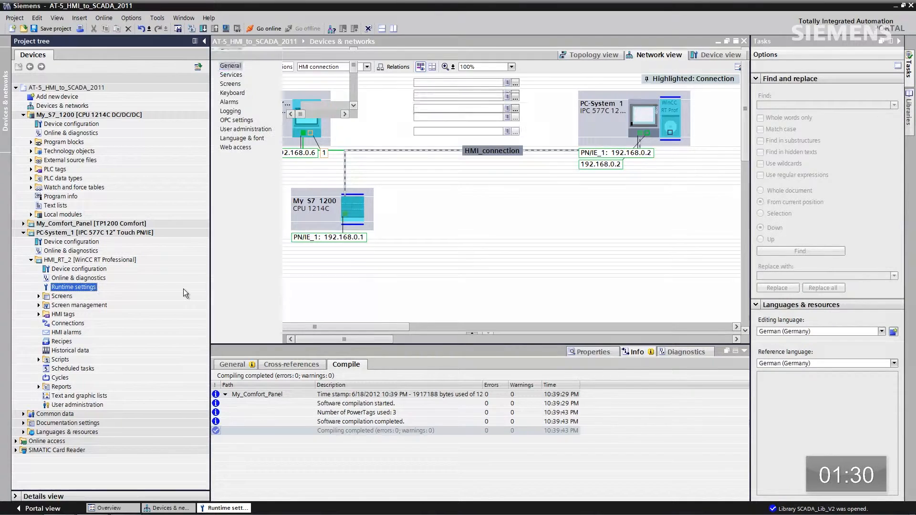
pyautogui.click(229, 85)
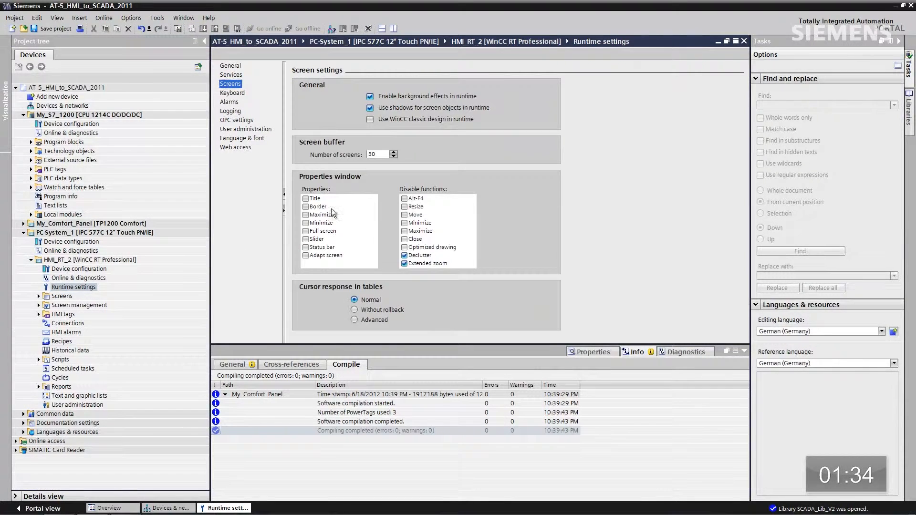
pyautogui.click(306, 215)
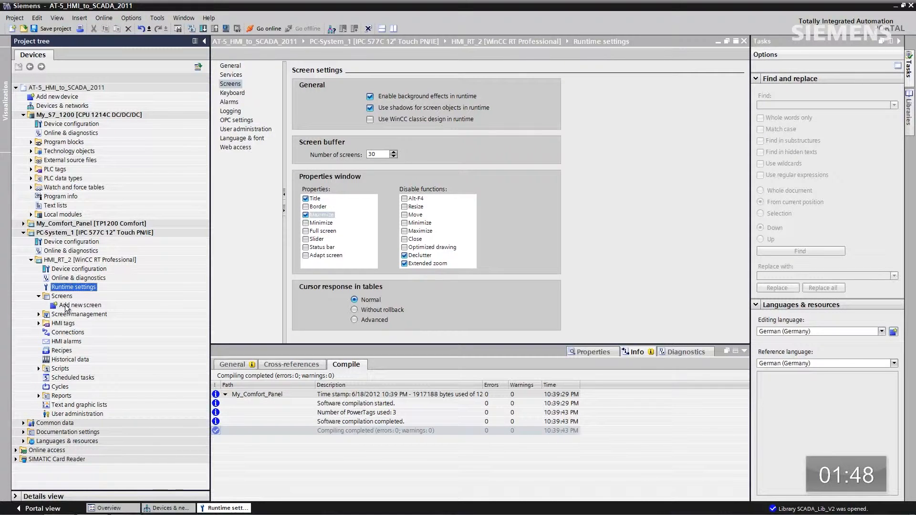
# Add Screen_1 and Screen_2 to HMI_RT_2 and place a navigation button on each that leads to the other screen.
pyautogui.click(67, 307)
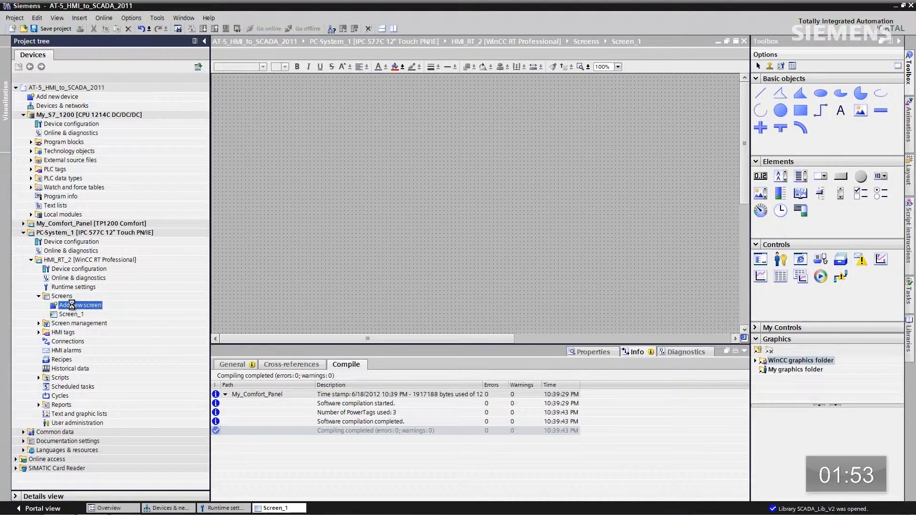
pyautogui.doubleClick(73, 306)
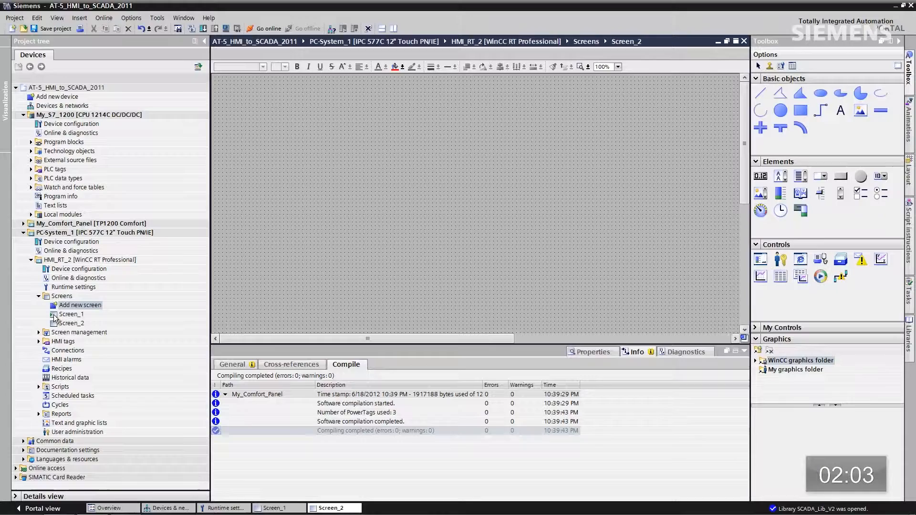
pyautogui.moveTo(54, 315); pyautogui.dragTo(254, 86)
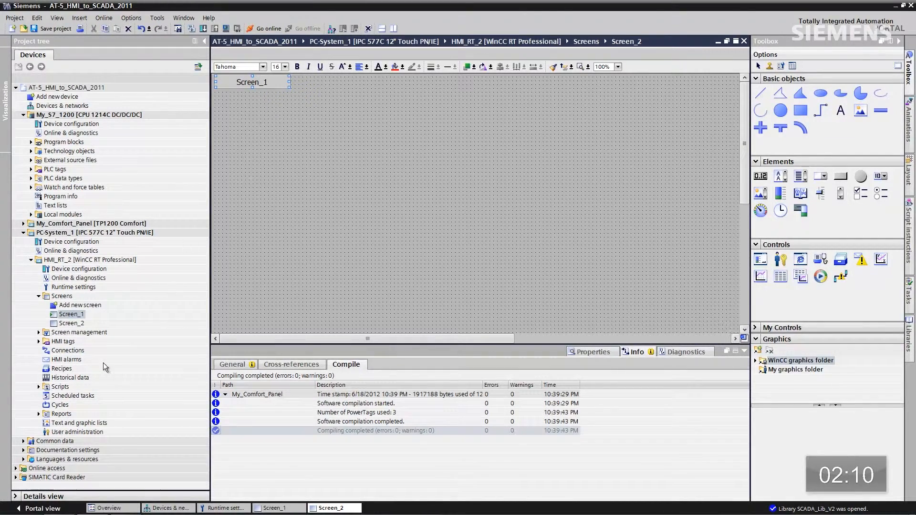
pyautogui.doubleClick(68, 315)
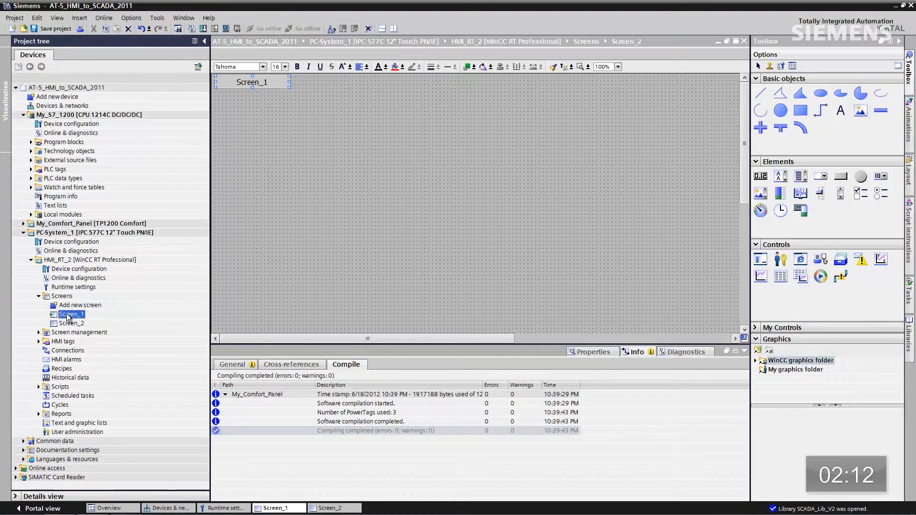
pyautogui.moveTo(64, 325); pyautogui.dragTo(252, 86)
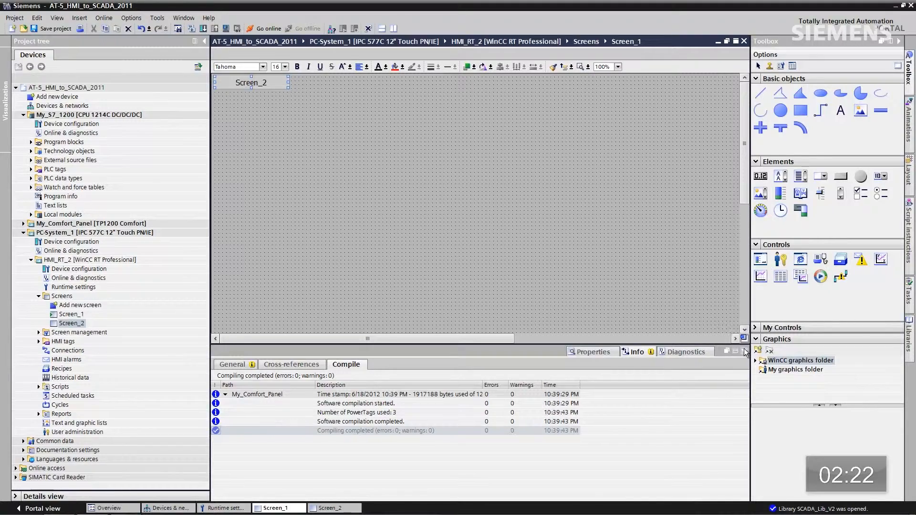
# Collapse the inspector window and zoom both Screen_1 and Screen_2 with Fit to screen.
pyautogui.click(745, 352)
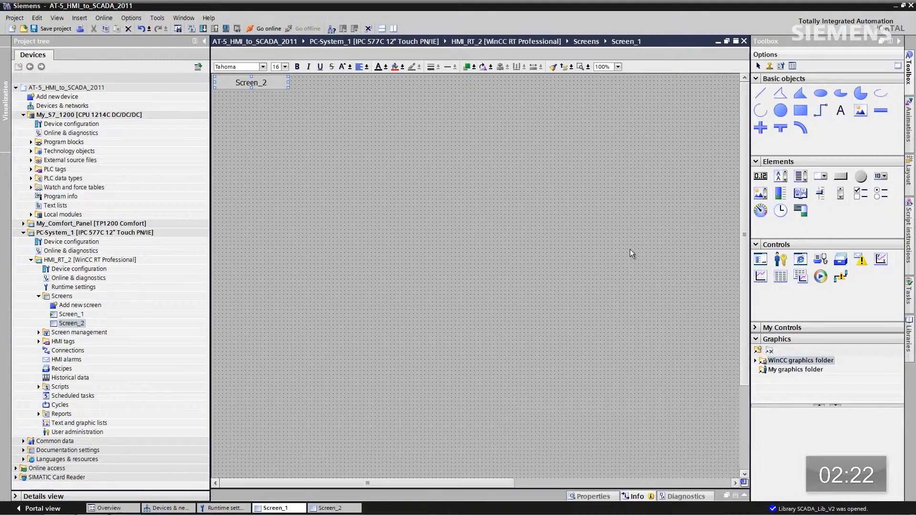
pyautogui.click(619, 67)
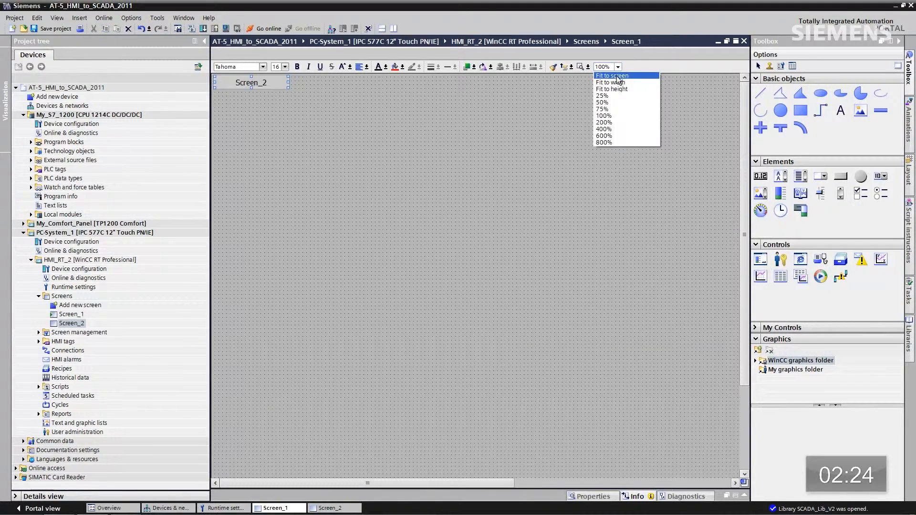
pyautogui.click(618, 76)
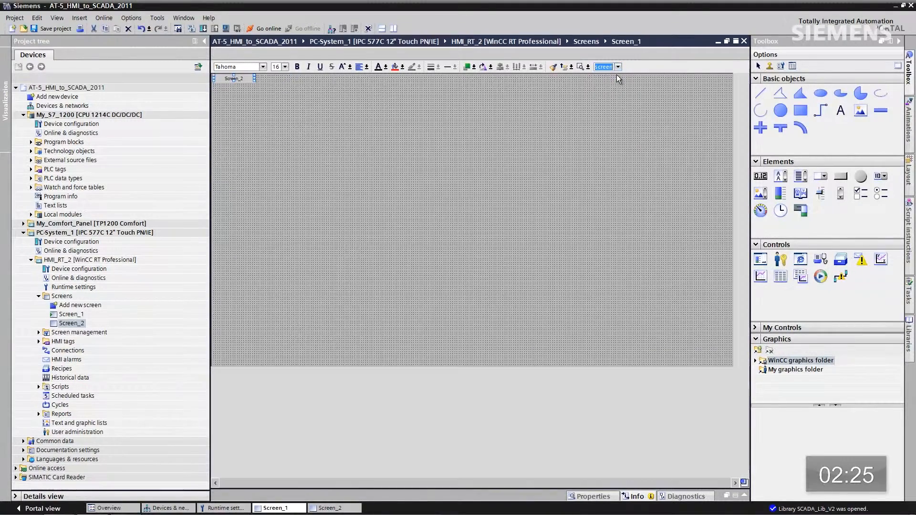
pyautogui.doubleClick(68, 324)
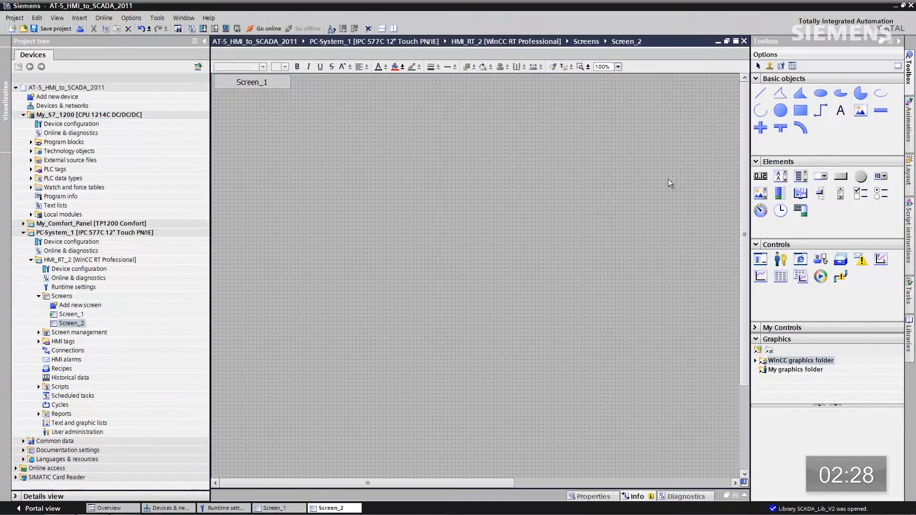
pyautogui.click(618, 67)
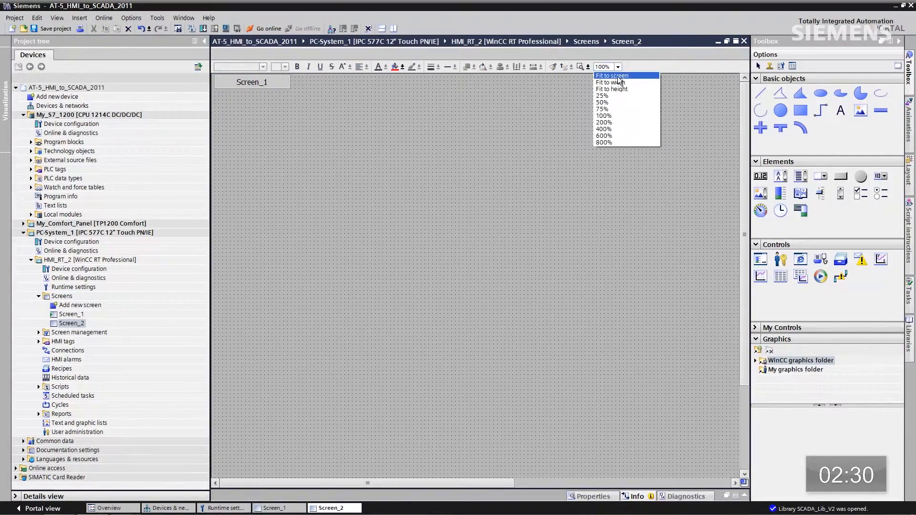
pyautogui.click(618, 77)
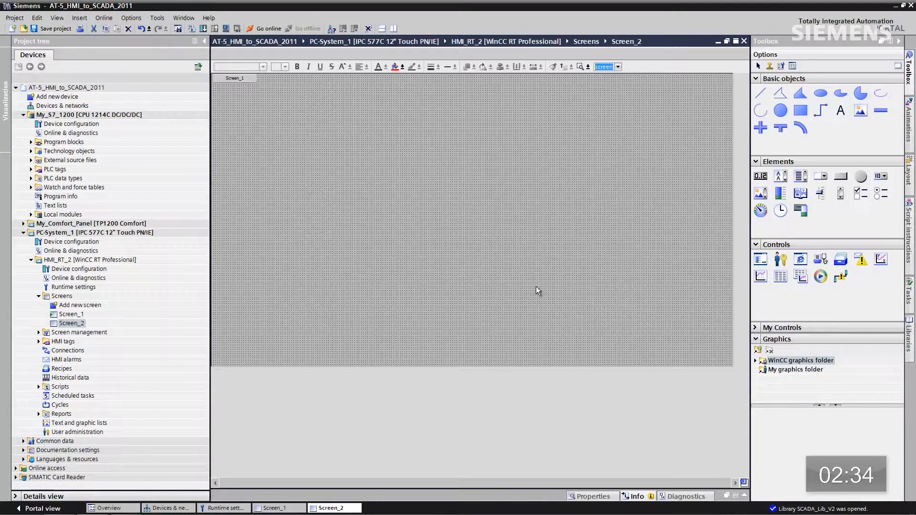
# Set the screen cycle of Screen_2 to 250 ms in its miscellaneous properties.
pyautogui.rightClick(450, 223)
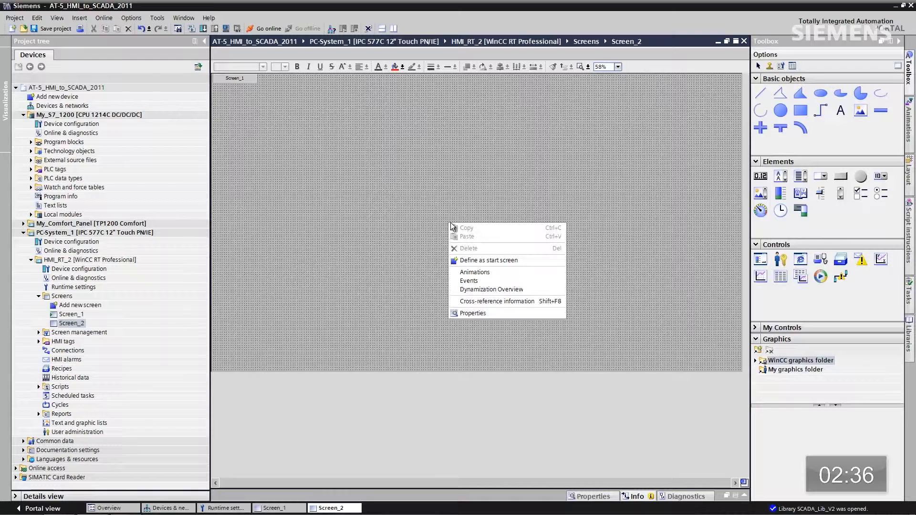
pyautogui.click(468, 314)
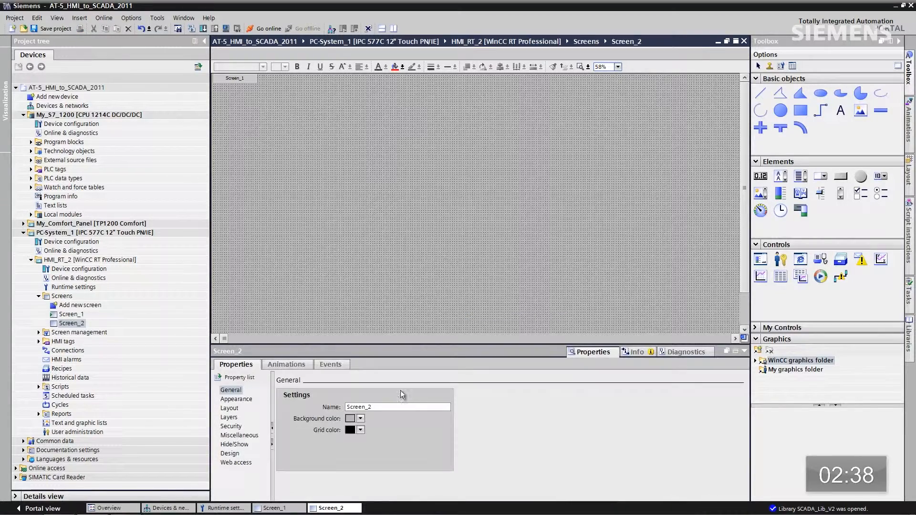
pyautogui.click(250, 435)
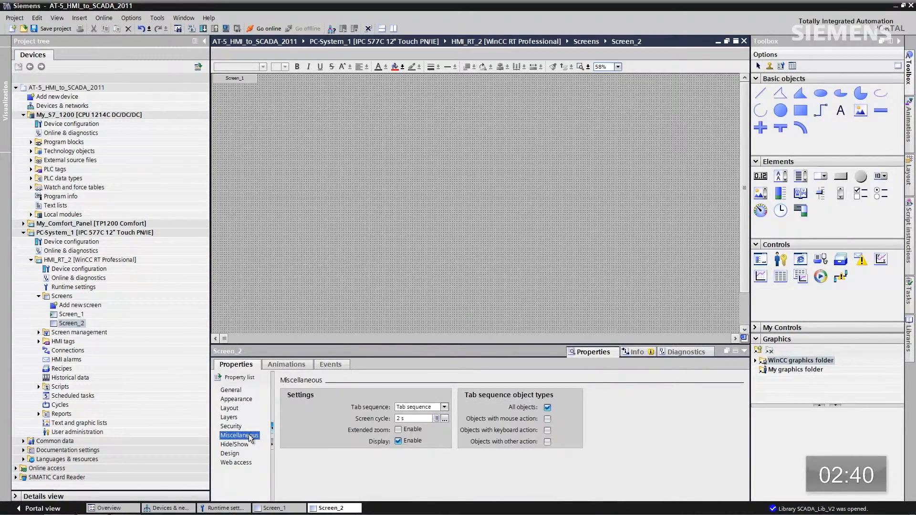
pyautogui.click(436, 419)
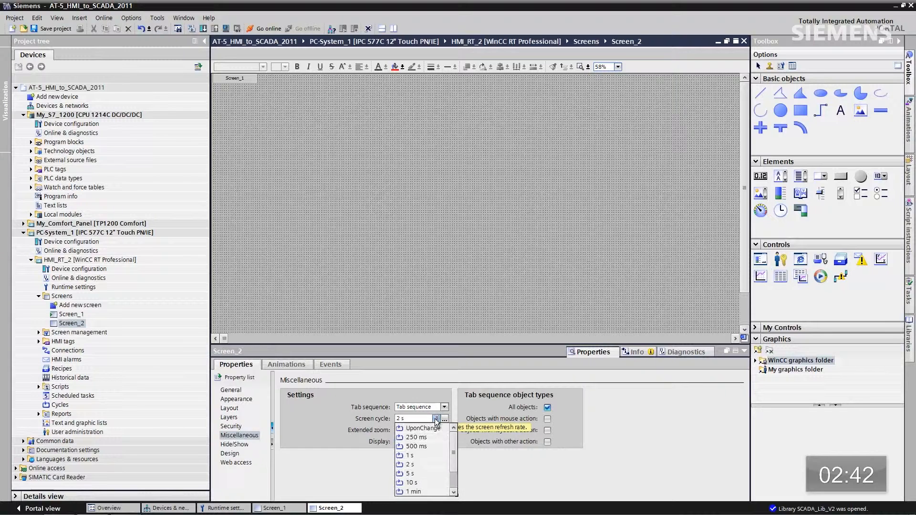
pyautogui.click(428, 438)
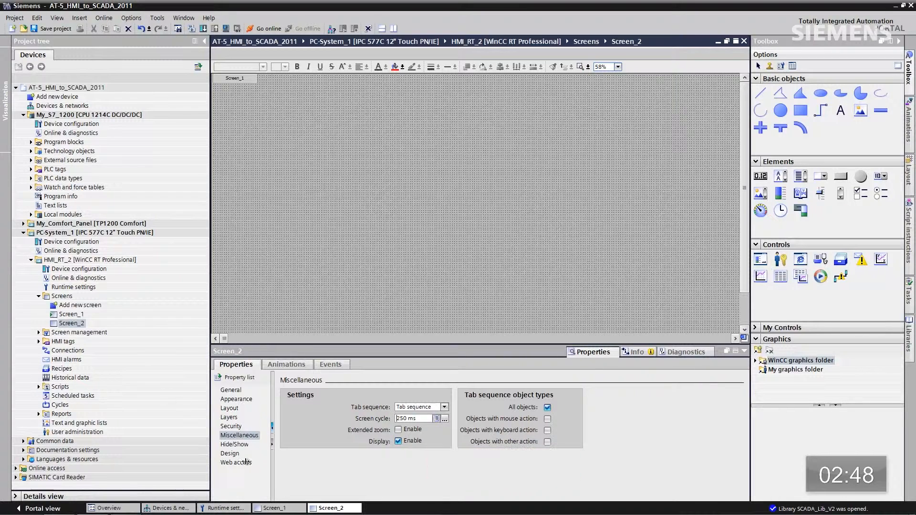
# Set the screen cycle of Screen_1 to 250 ms in its miscellaneous properties.
pyautogui.click(271, 509)
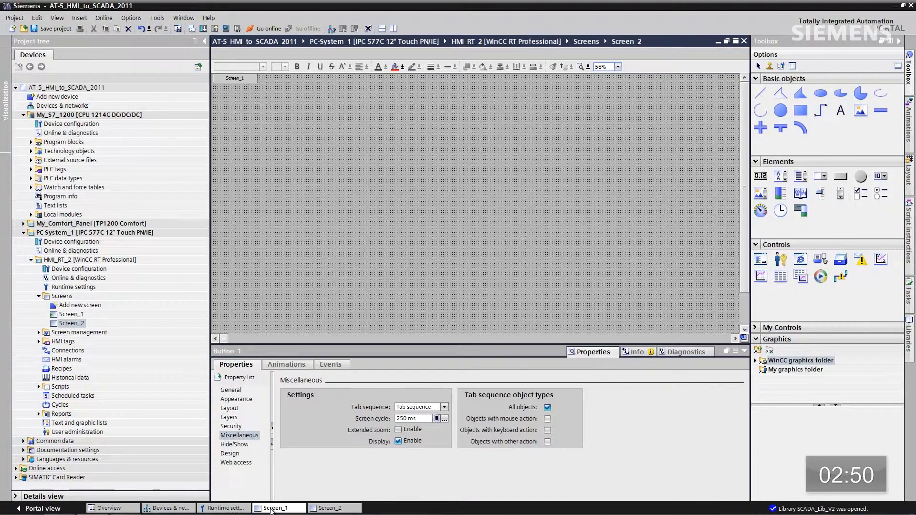
pyautogui.click(241, 454)
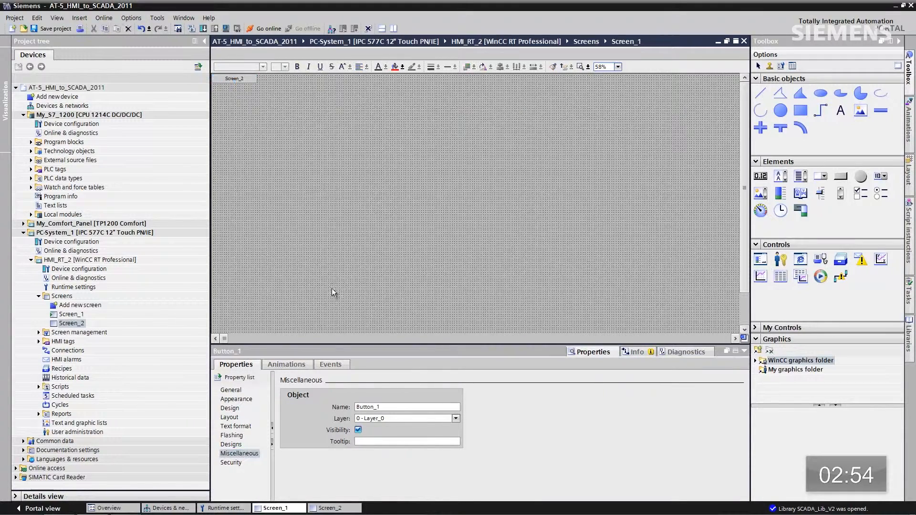
pyautogui.click(333, 292)
pyautogui.click(438, 419)
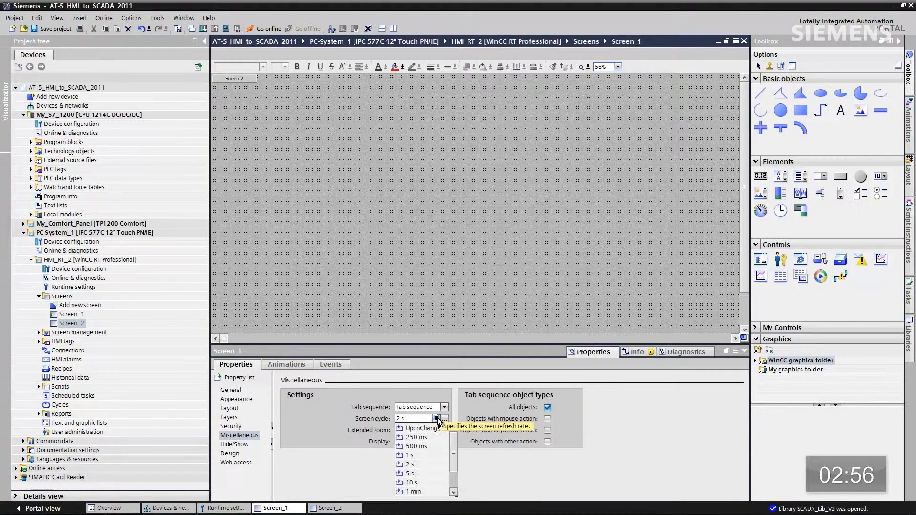
pyautogui.click(427, 437)
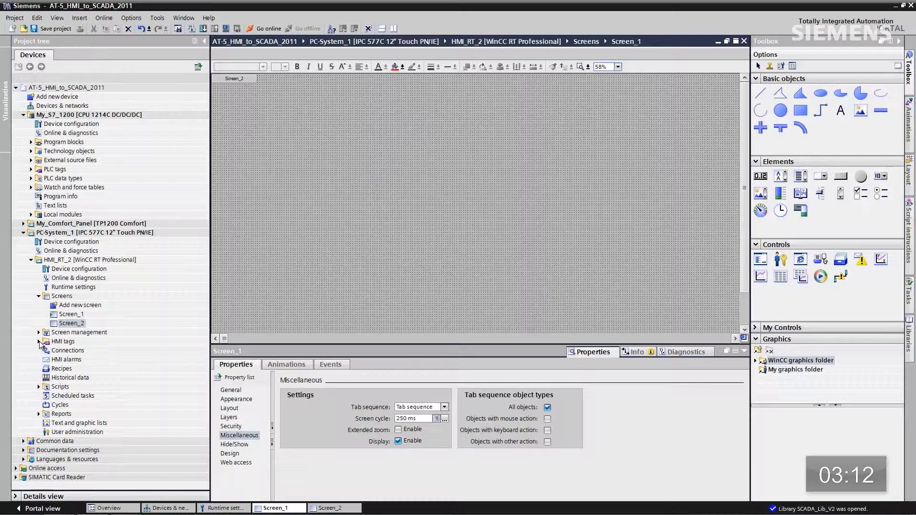
# Show all HMI tags of HMI_RT_2 and copy the Tags_for_Tanks table from My_Comfort_Panel into its HMI tags folder.
pyautogui.click(38, 342)
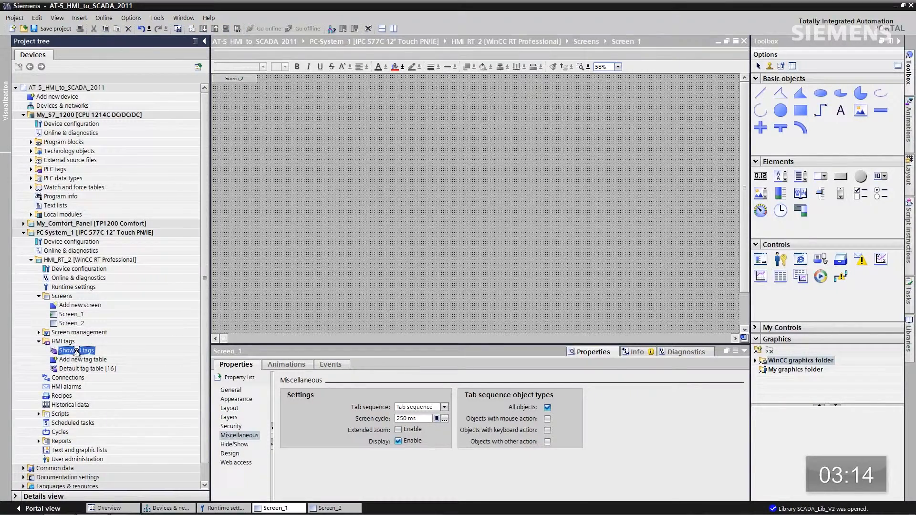
pyautogui.doubleClick(77, 351)
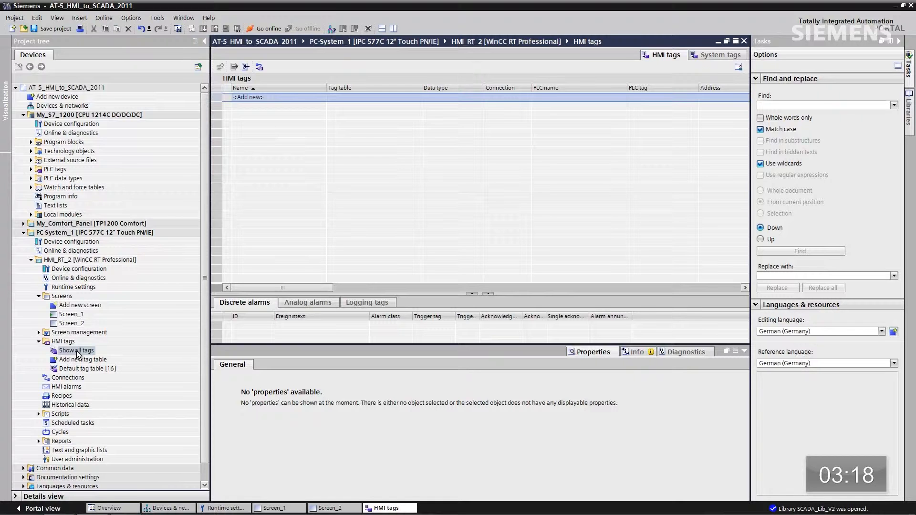
pyautogui.click(23, 224)
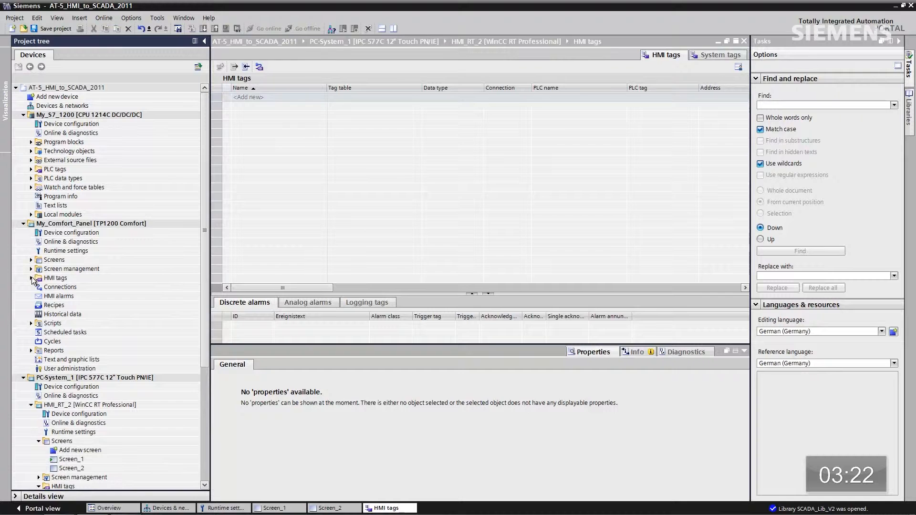
pyautogui.click(31, 278)
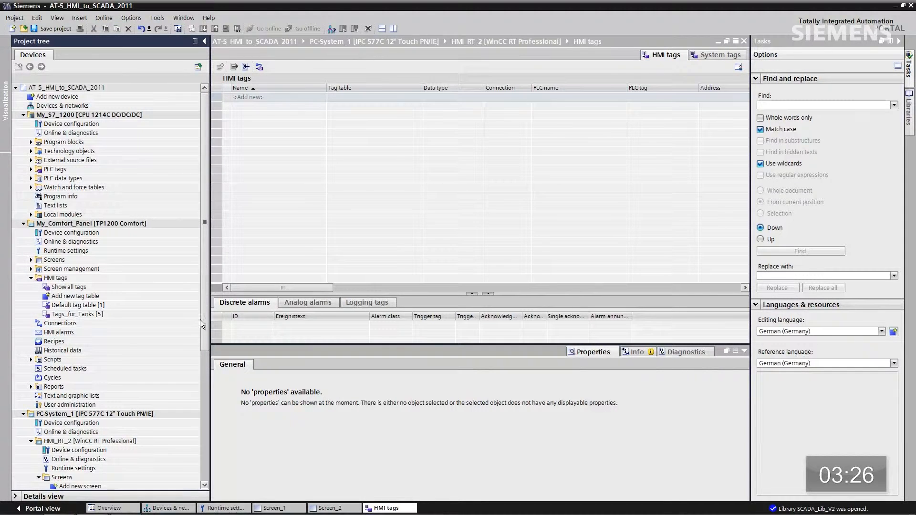
pyautogui.scroll(-5, 96, 205)
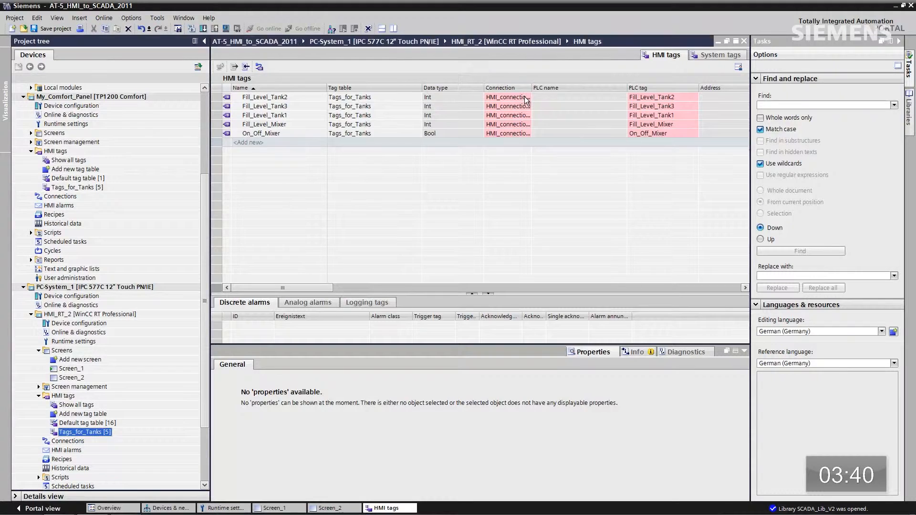
# Assign HMI_connection to the Fill_Level_Tank2 tag and autofill it down to the other four tank tags, overwriting the tag attributes.
pyautogui.click(525, 97)
pyautogui.click(530, 97)
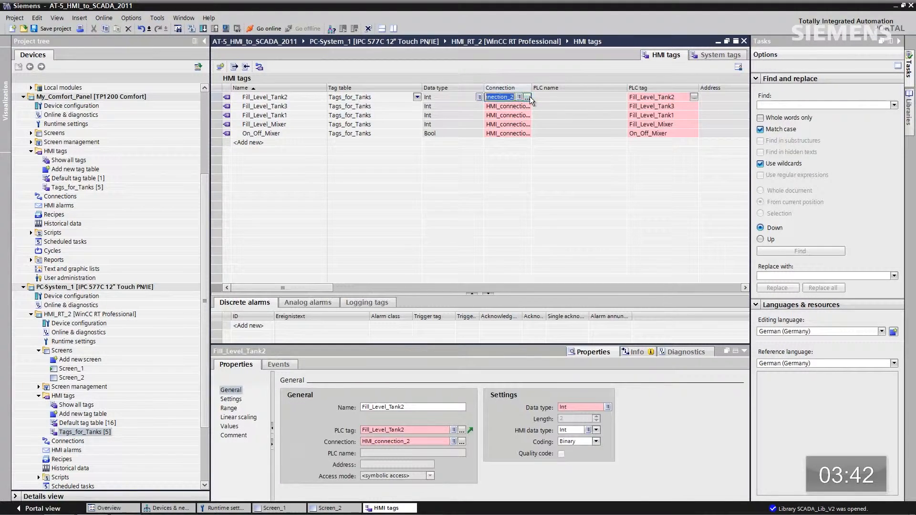
pyautogui.click(529, 97)
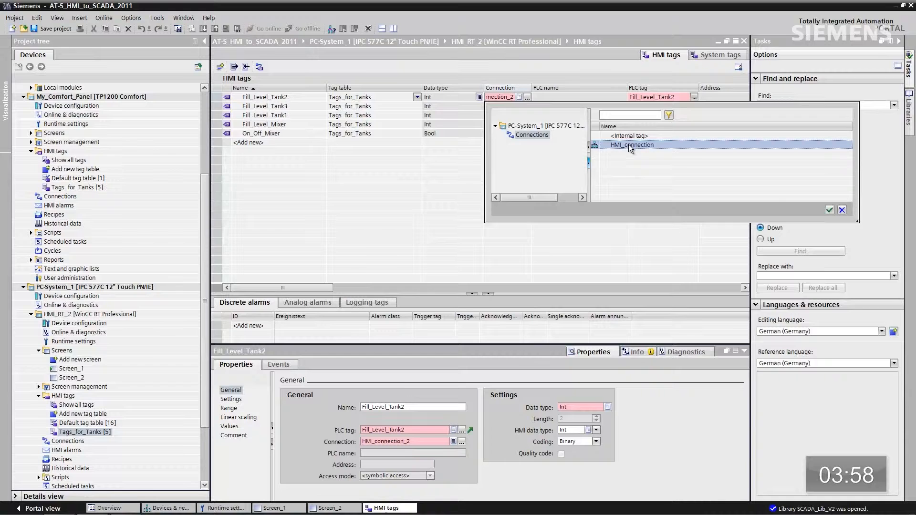
pyautogui.click(831, 211)
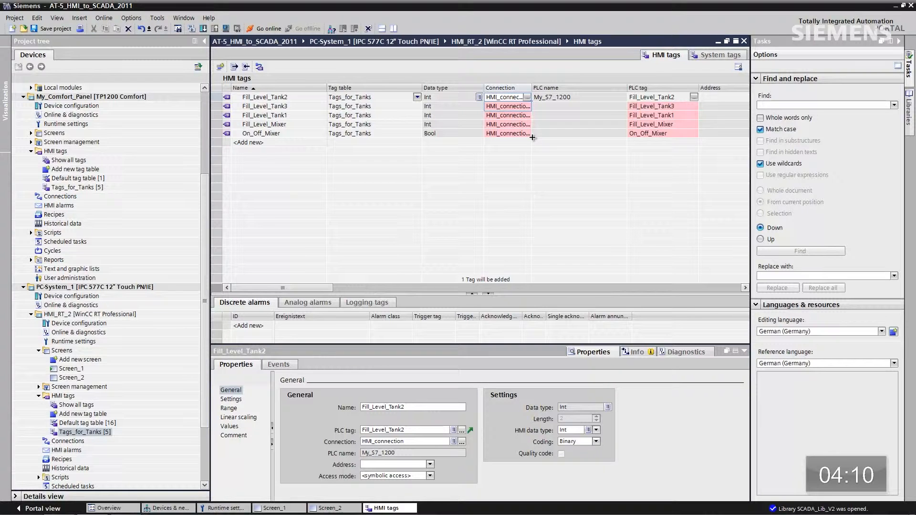
pyautogui.moveTo(532, 137); pyautogui.dragTo(532, 136)
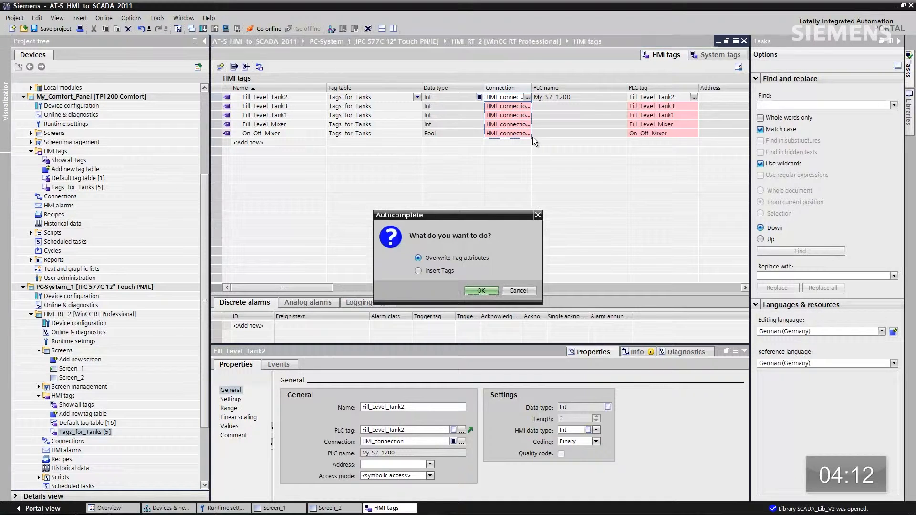
pyautogui.click(485, 291)
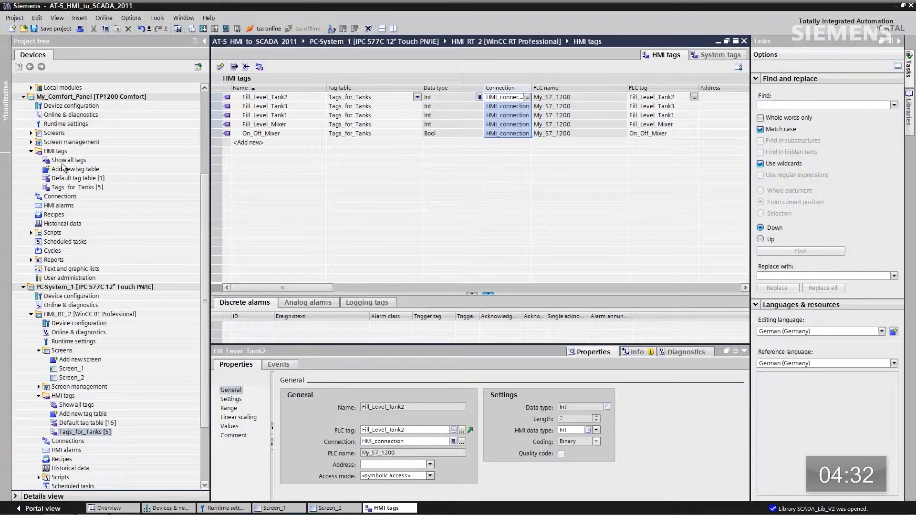
# Open the Tanks screen of My_Comfort_Panel, collapse the inspector window and show the screen side by side with Screen_1 of HMI_RT_2.
pyautogui.click(32, 134)
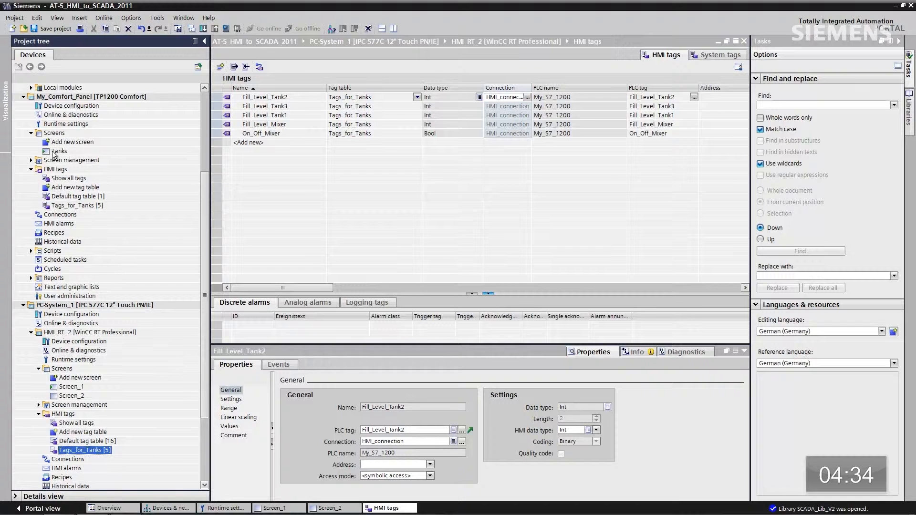
pyautogui.doubleClick(52, 152)
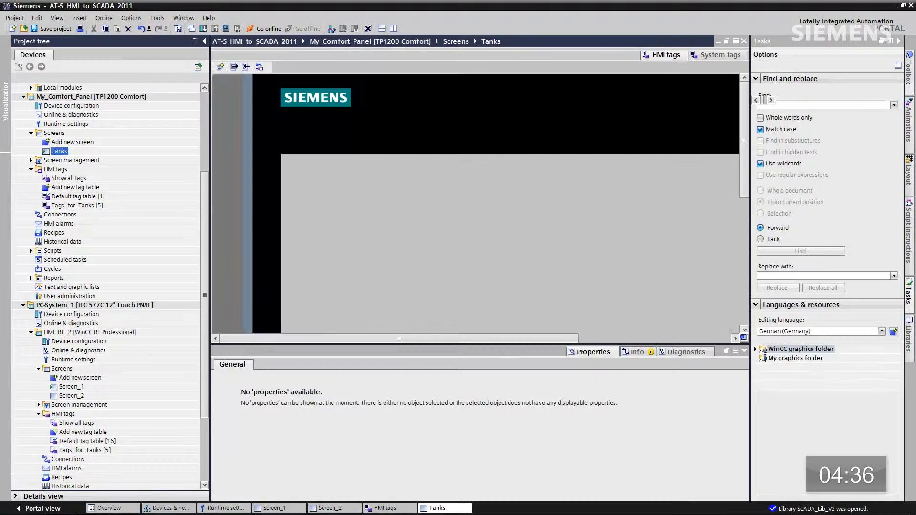
pyautogui.click(745, 351)
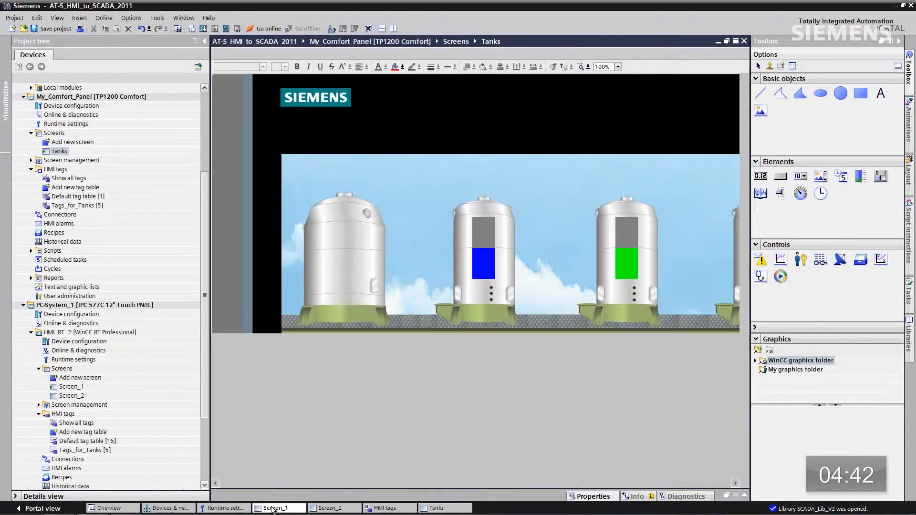
pyautogui.click(273, 509)
pyautogui.click(393, 29)
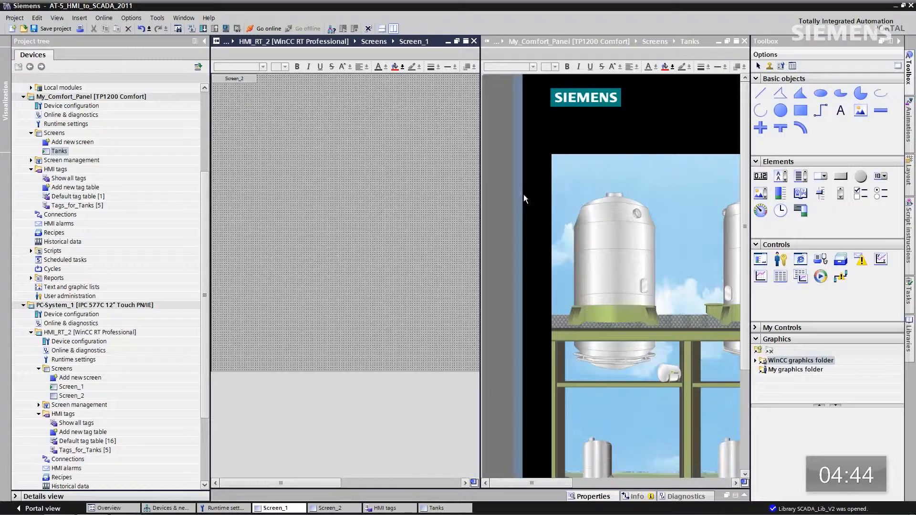